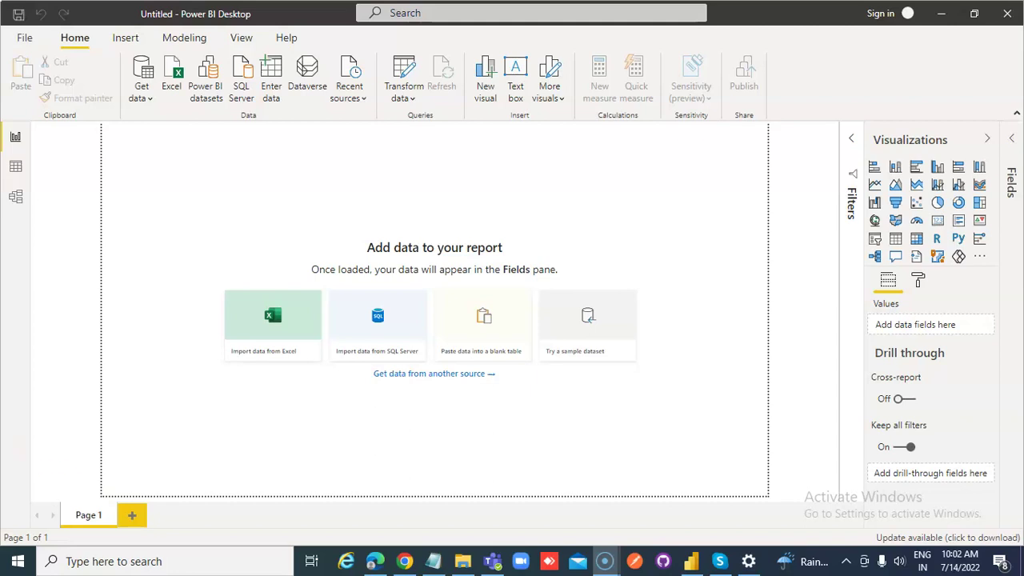
Start a Text/CSV import and open Sales.csv from the PowerBIFiles folder
{"action": "left_click", "coordinate": [152, 99]}
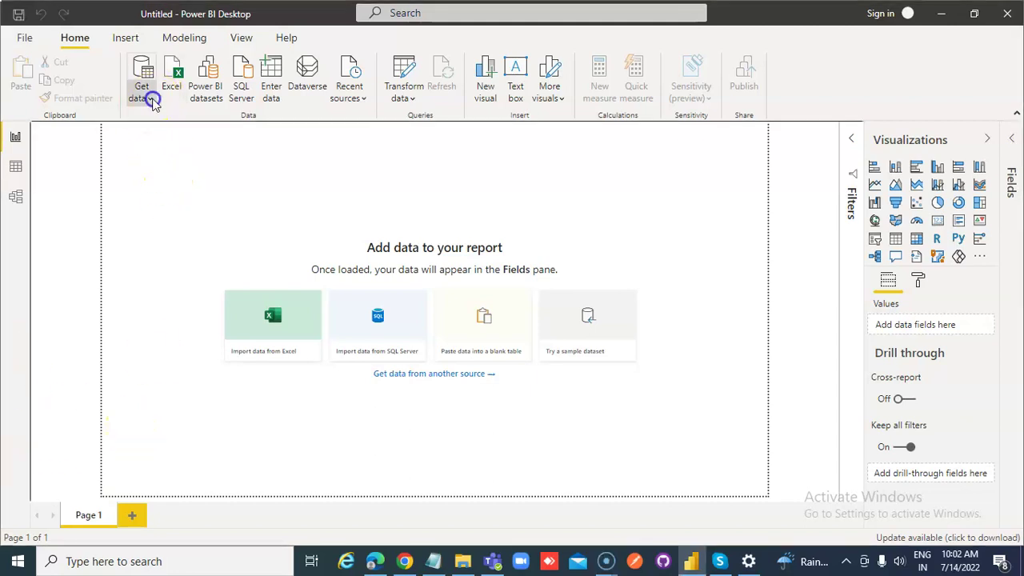
{"action": "left_click", "coordinate": [191, 292]}
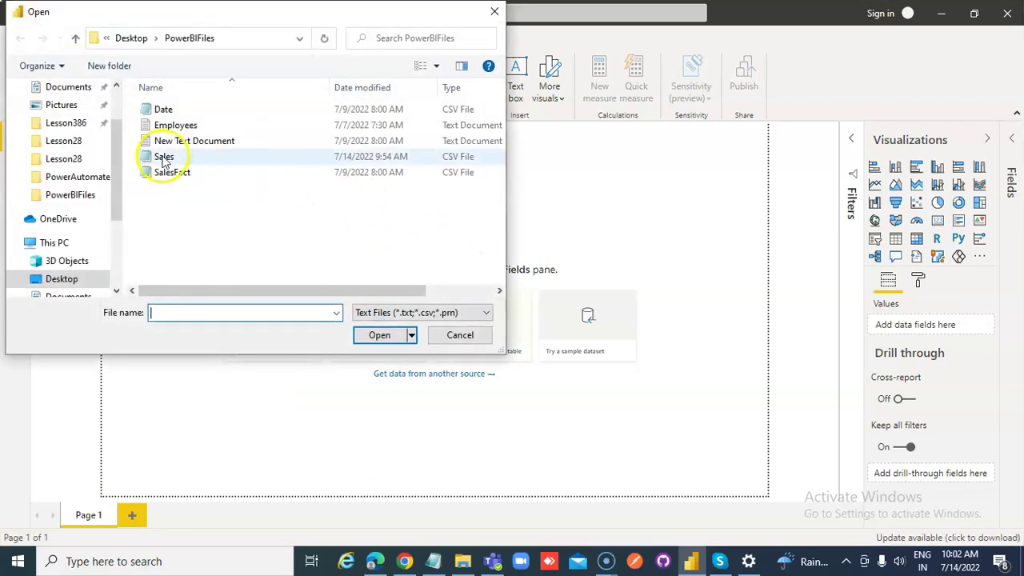
{"action": "double_click", "coordinate": [164, 157]}
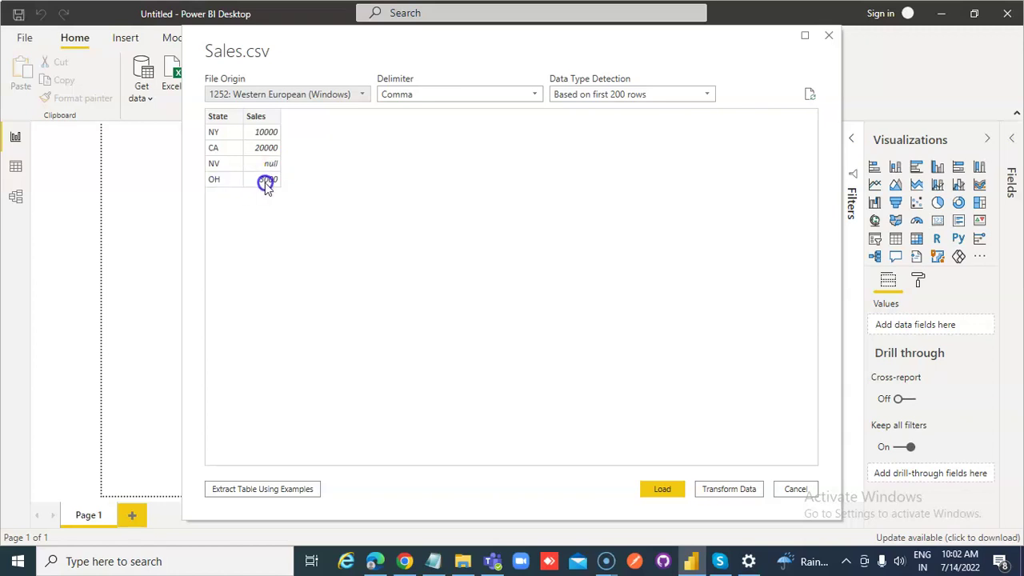
Load the Sales.csv preview into the report as the Sales table
{"action": "left_click", "coordinate": [656, 489]}
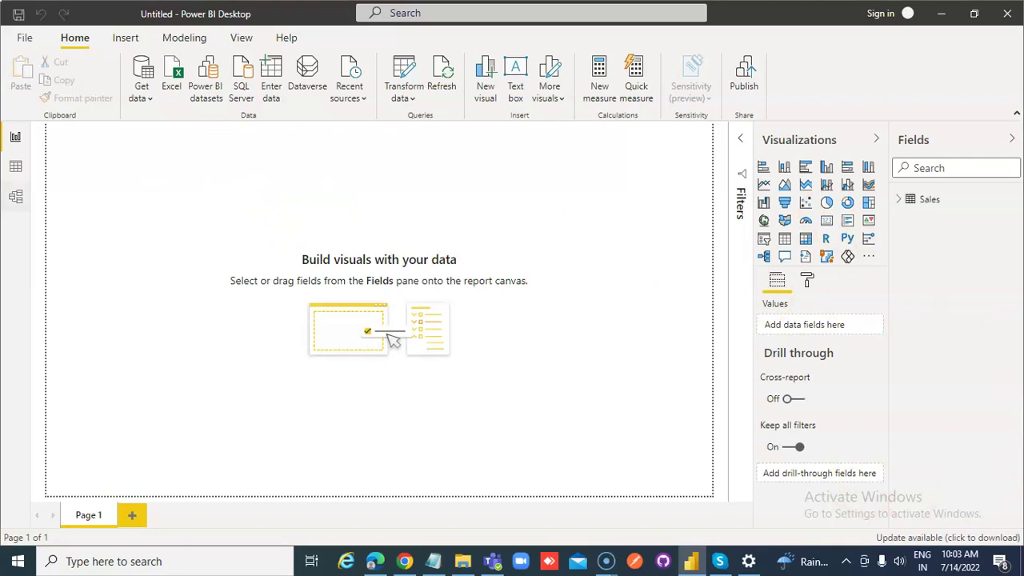
Add a table visual showing the Sales table's State and Sales fields
{"action": "left_click", "coordinate": [785, 240]}
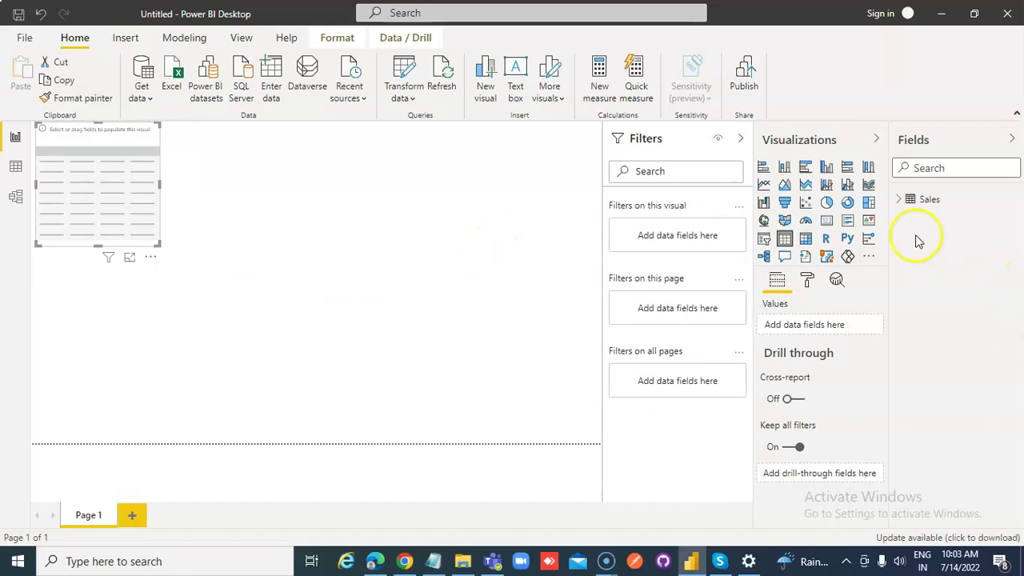
{"action": "left_click", "coordinate": [902, 200]}
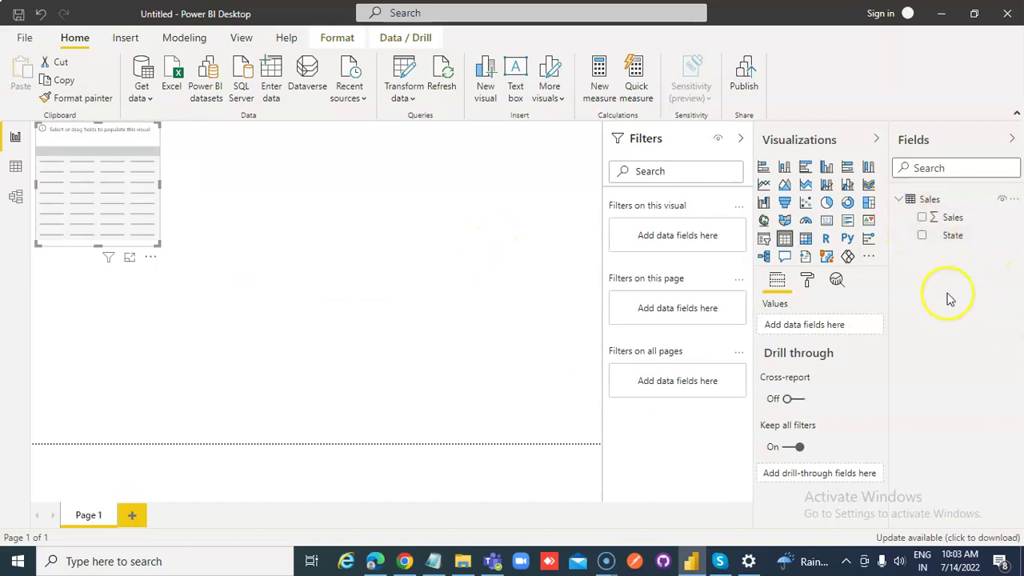
{"action": "left_click", "coordinate": [923, 235]}
{"action": "left_click", "coordinate": [922, 217]}
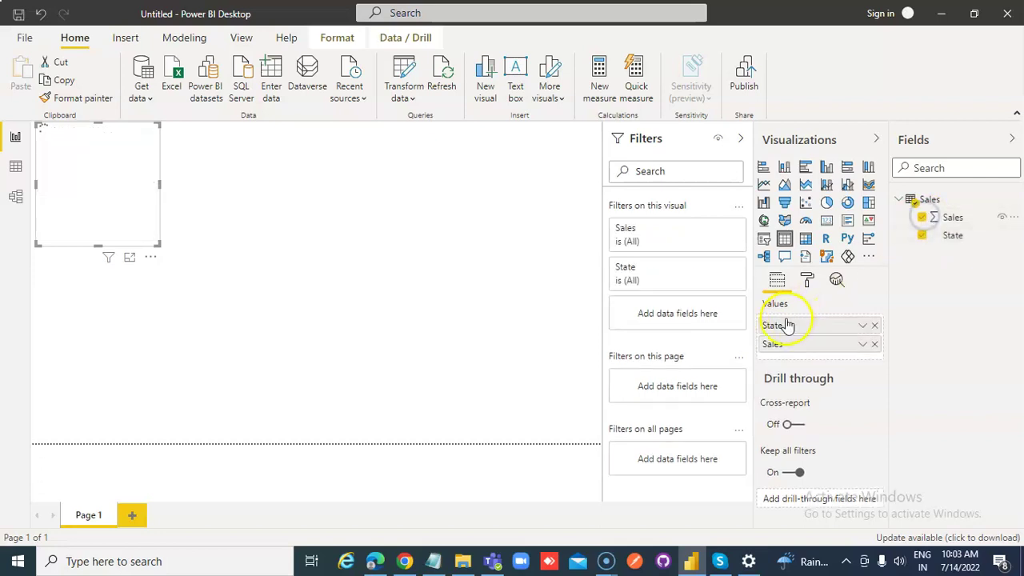
Set the table's Values text size to 20 pt in the Format pane
{"action": "left_click", "coordinate": [808, 280]}
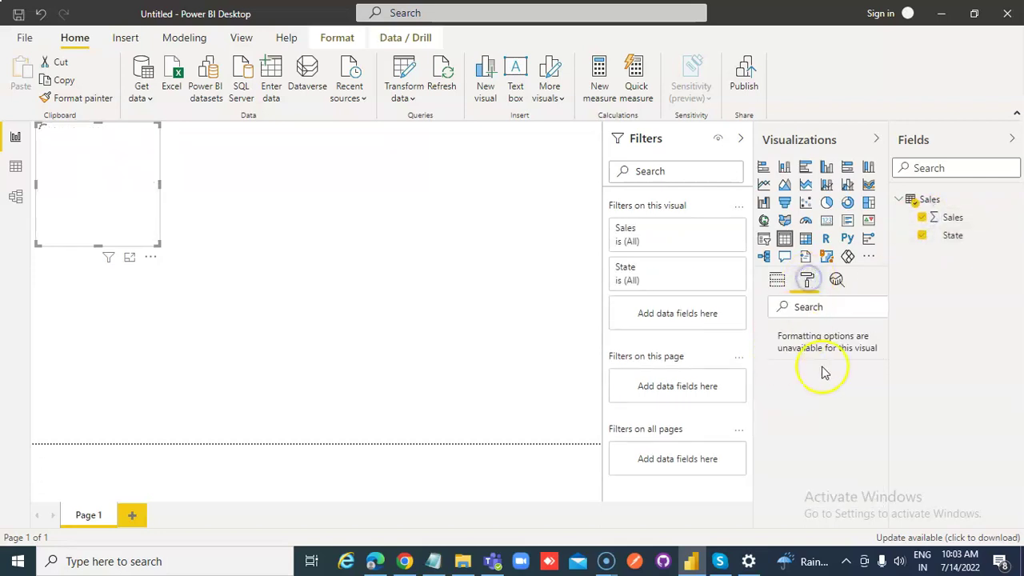
{"action": "scroll", "coordinate": [823, 383], "scroll_direction": "down", "scroll_amount": 3}
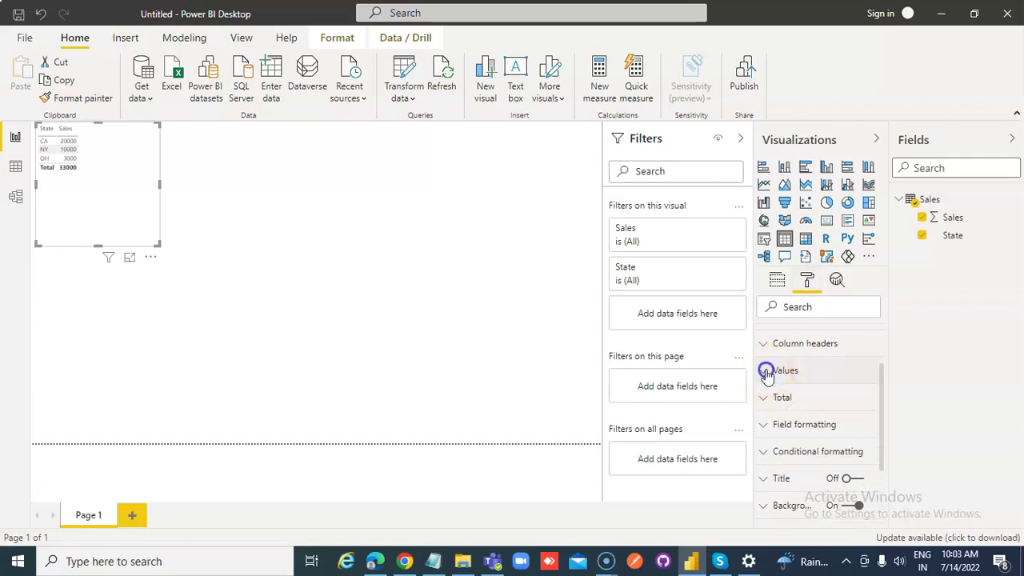
{"action": "left_click", "coordinate": [769, 369]}
{"action": "scroll", "coordinate": [818, 411], "scroll_direction": "down", "scroll_amount": 5}
{"action": "scroll", "coordinate": [820, 424], "scroll_direction": "down", "scroll_amount": 3}
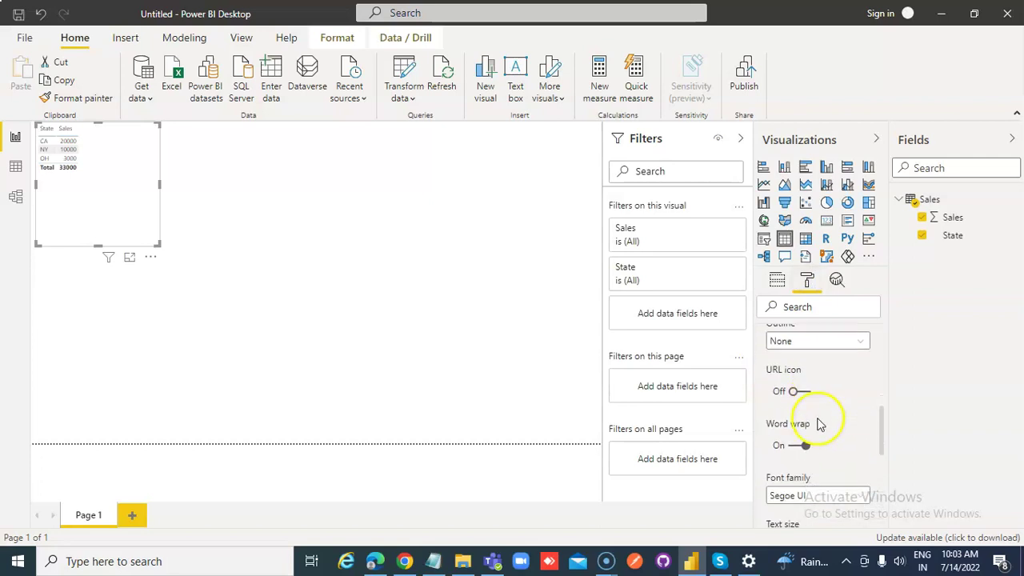
{"action": "left_click_drag", "start_coordinate": [787, 439], "coordinate": [762, 444]}
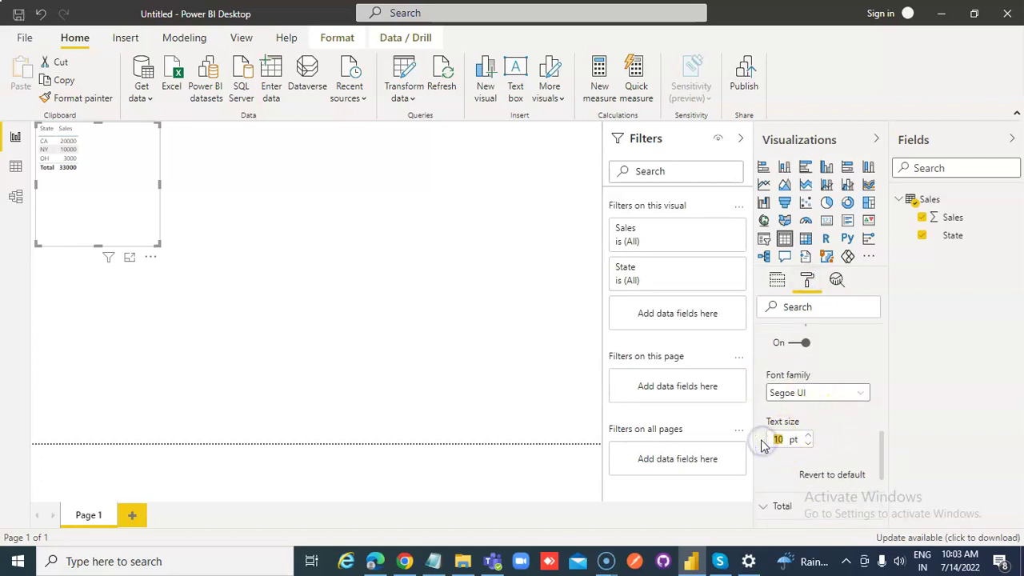
{"action": "type", "text": "20"}
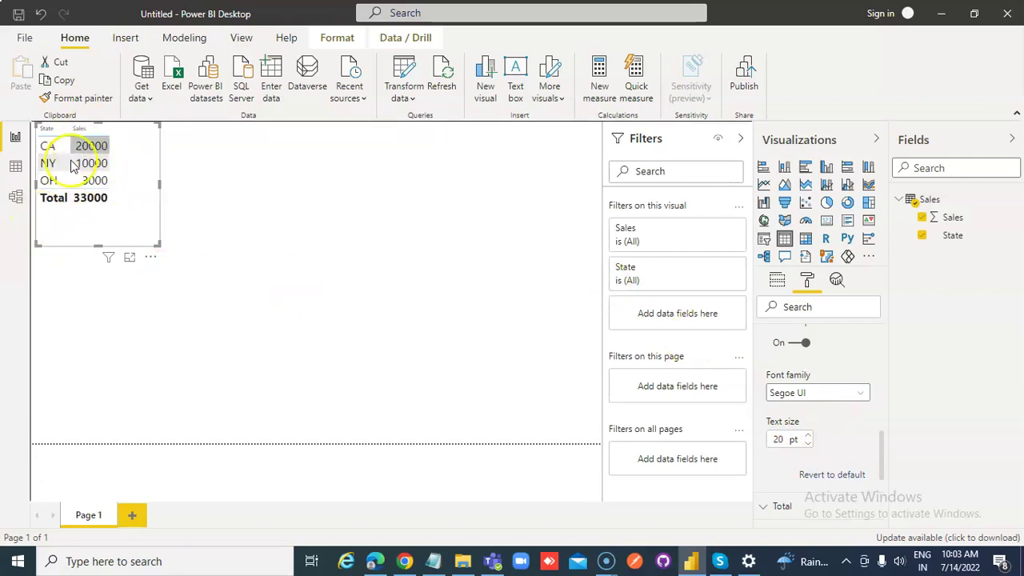
{"action": "left_click", "coordinate": [16, 170]}
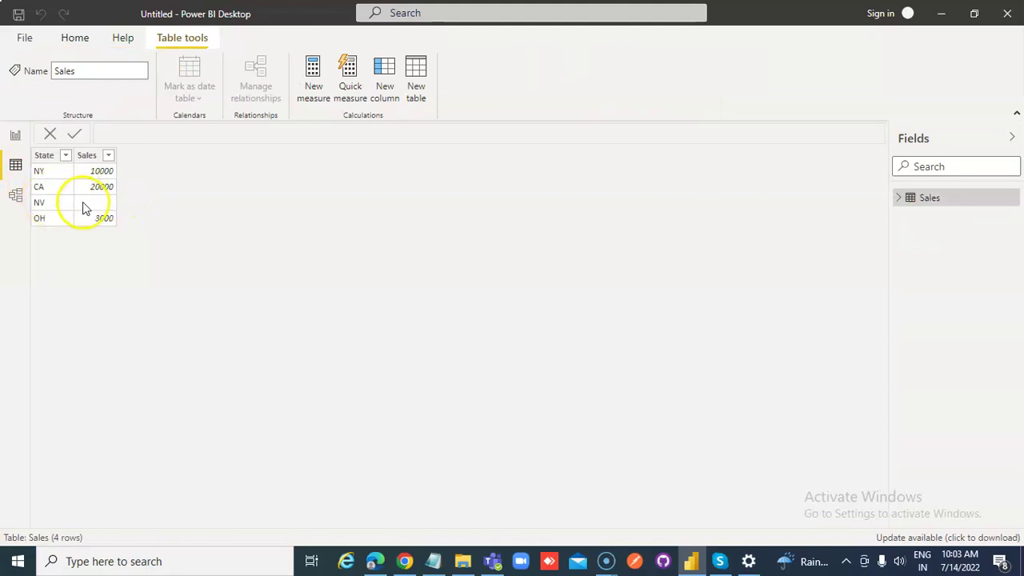
{"action": "left_click", "coordinate": [16, 138]}
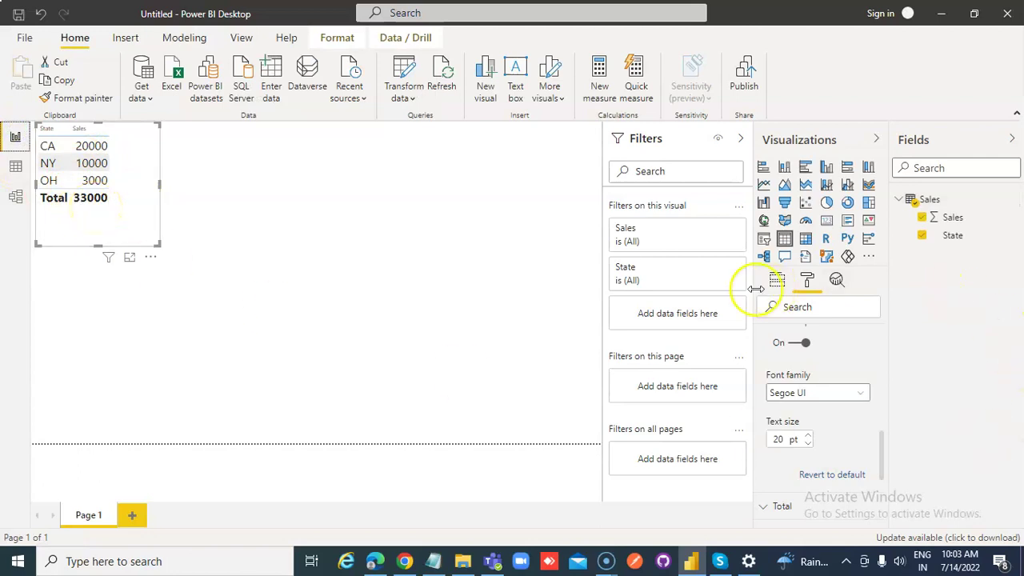
Turn on 'Show items with no data' for the table's State field so NV appears
{"action": "left_click", "coordinate": [780, 281]}
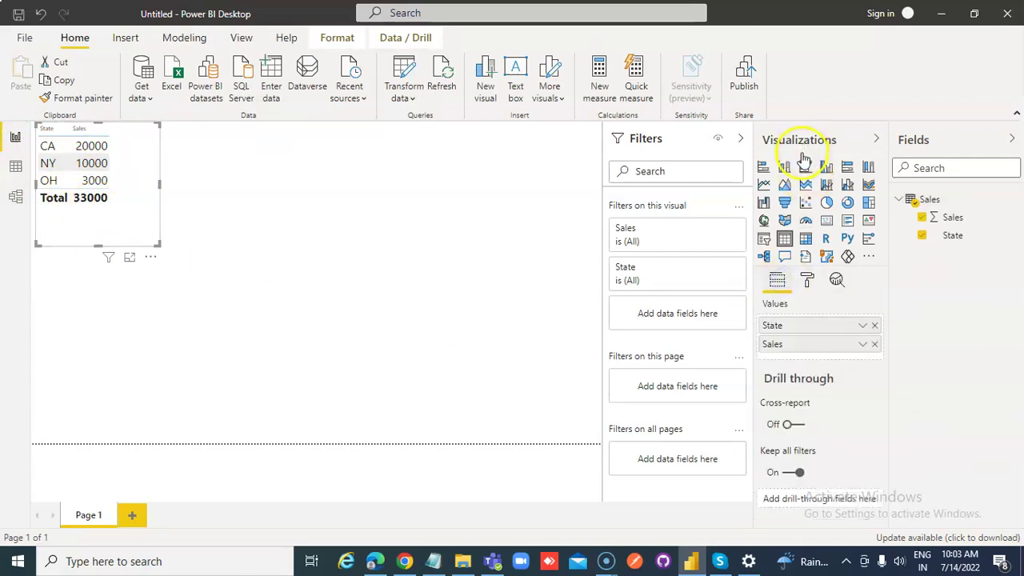
{"action": "left_click", "coordinate": [864, 326]}
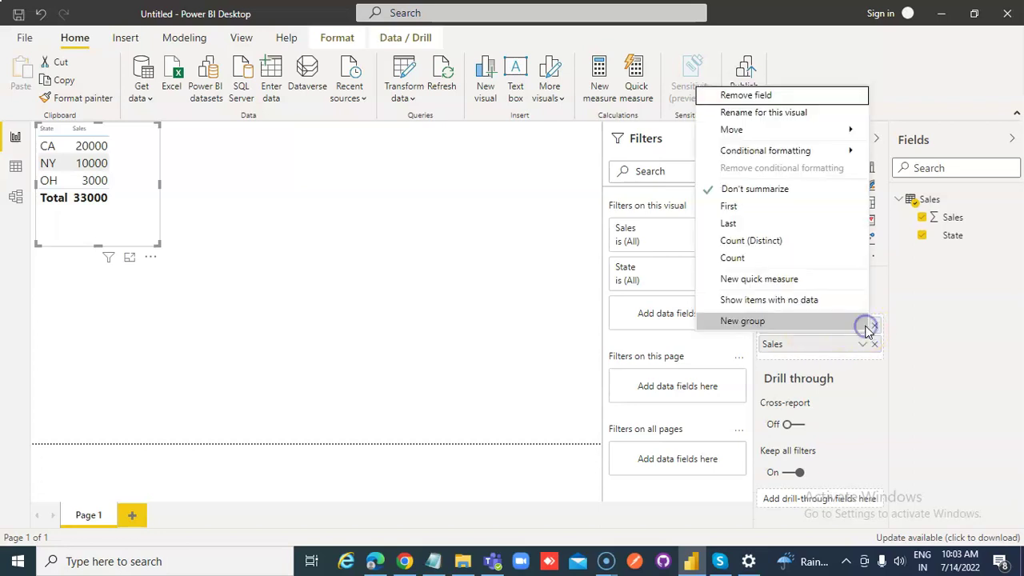
{"action": "left_click", "coordinate": [797, 304]}
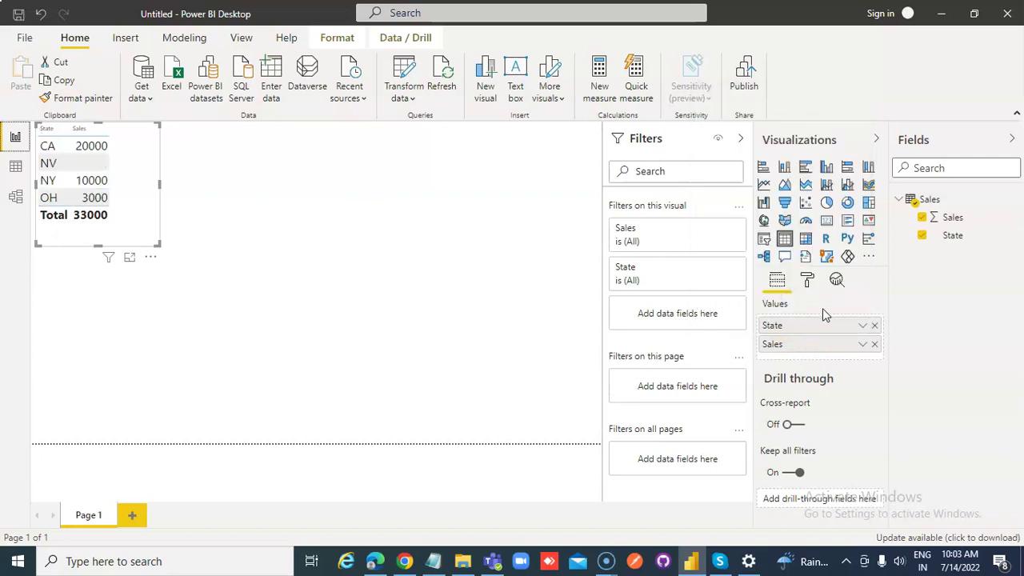
Select and deselect the NV row in the table, then select the CA row
{"action": "left_click", "coordinate": [93, 164]}
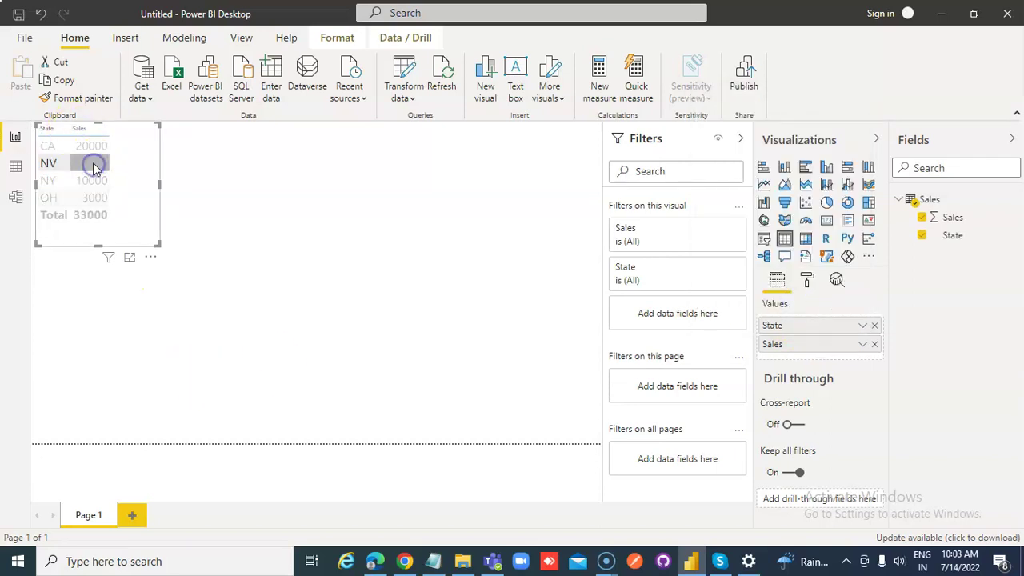
{"action": "left_click", "coordinate": [93, 162]}
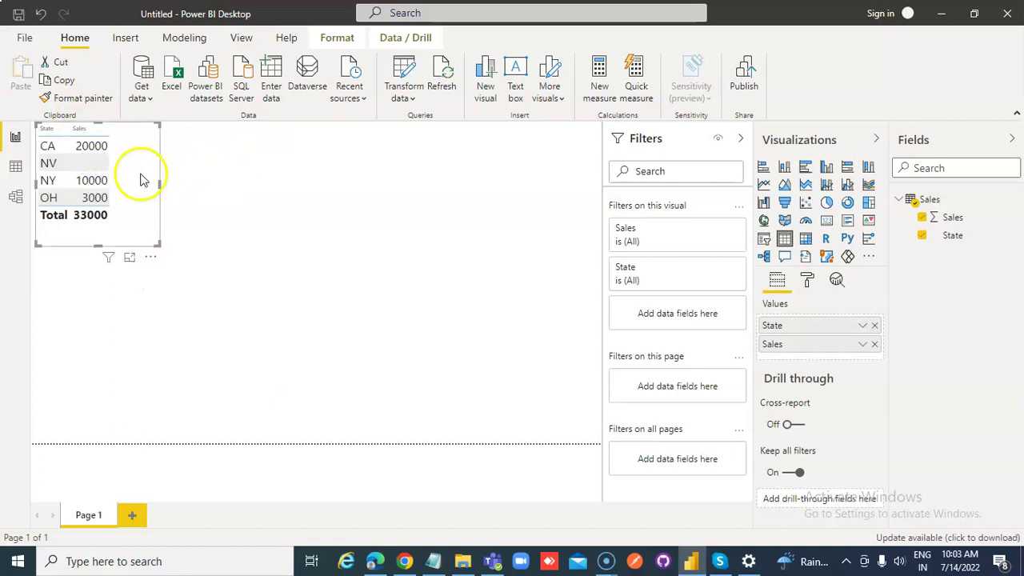
{"action": "left_click", "coordinate": [93, 163]}
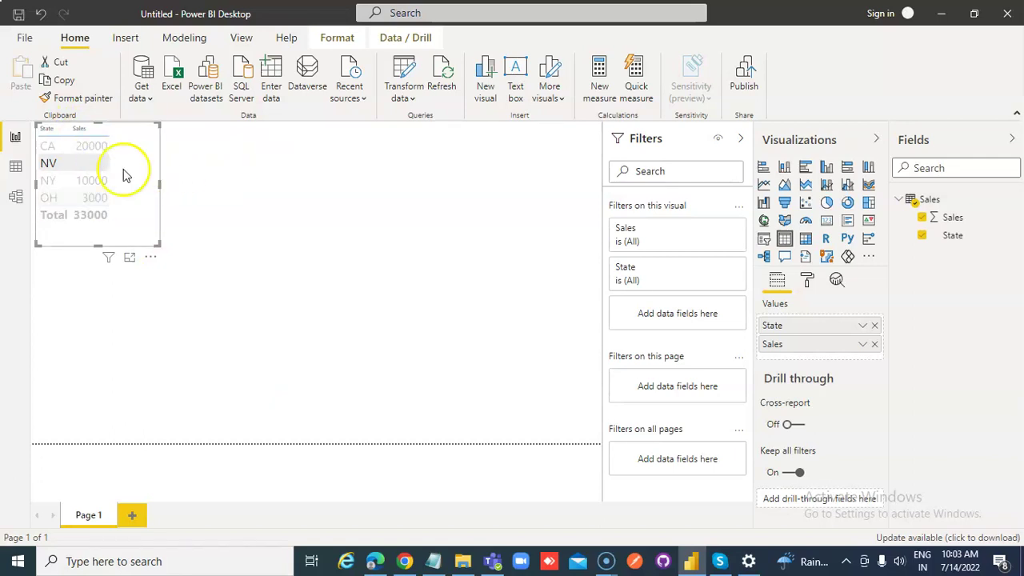
{"action": "left_click", "coordinate": [194, 189]}
{"action": "left_click", "coordinate": [84, 194]}
{"action": "left_click", "coordinate": [78, 166]}
{"action": "left_click", "coordinate": [84, 145]}
{"action": "left_click", "coordinate": [238, 161]}
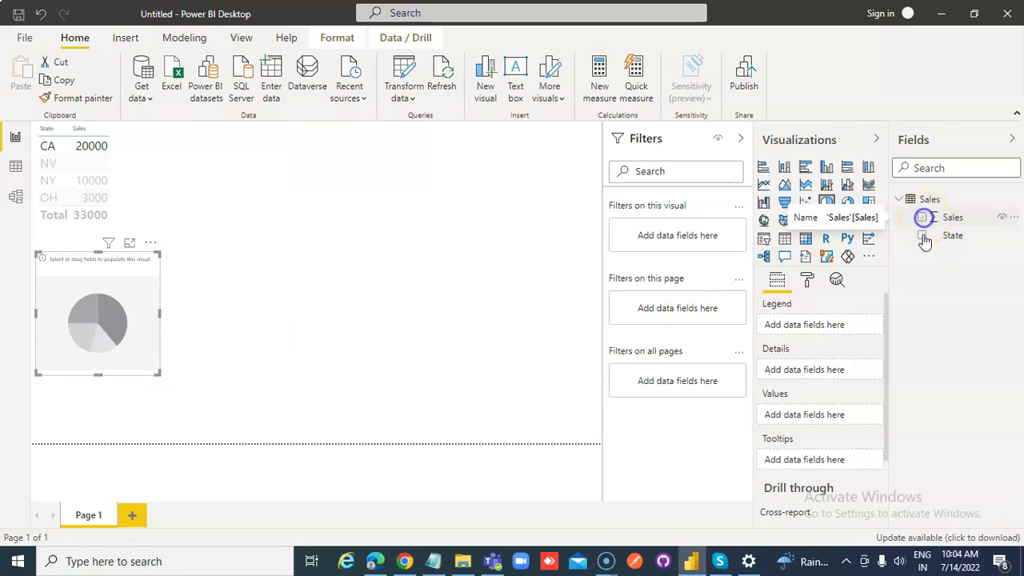
Add State as the pie chart's legend and enlarge the pie across the canvas
{"action": "left_click", "coordinate": [924, 237]}
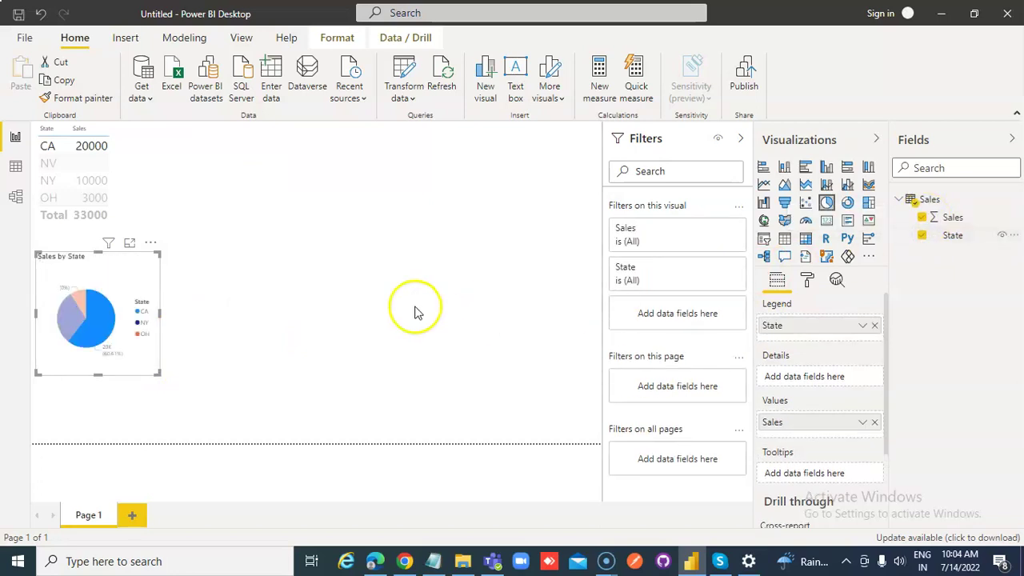
{"action": "left_click_drag", "start_coordinate": [159, 374], "coordinate": [505, 419]}
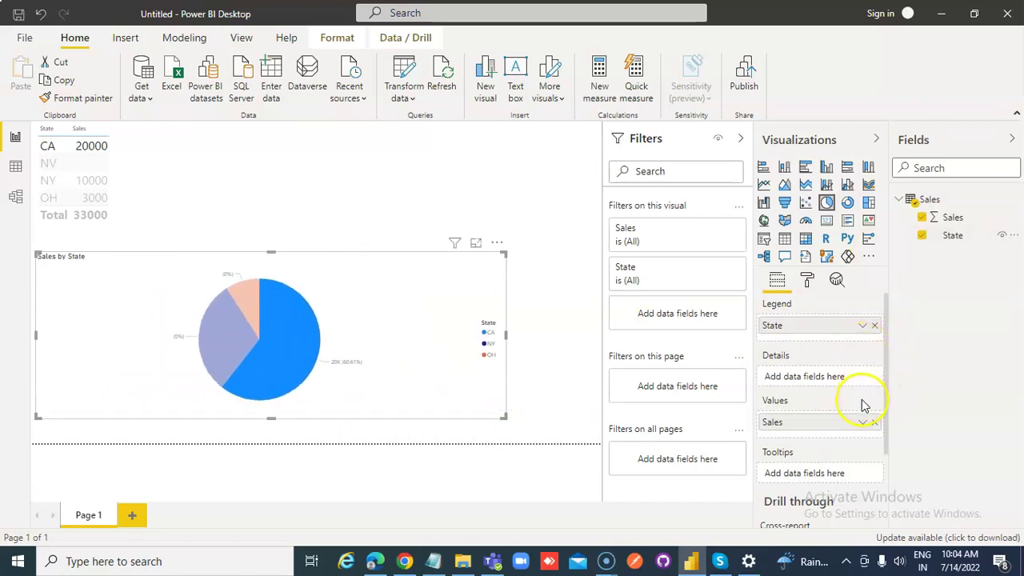
Check the Sales value field's options, then bring up the State legend field's options
{"action": "left_click", "coordinate": [863, 431]}
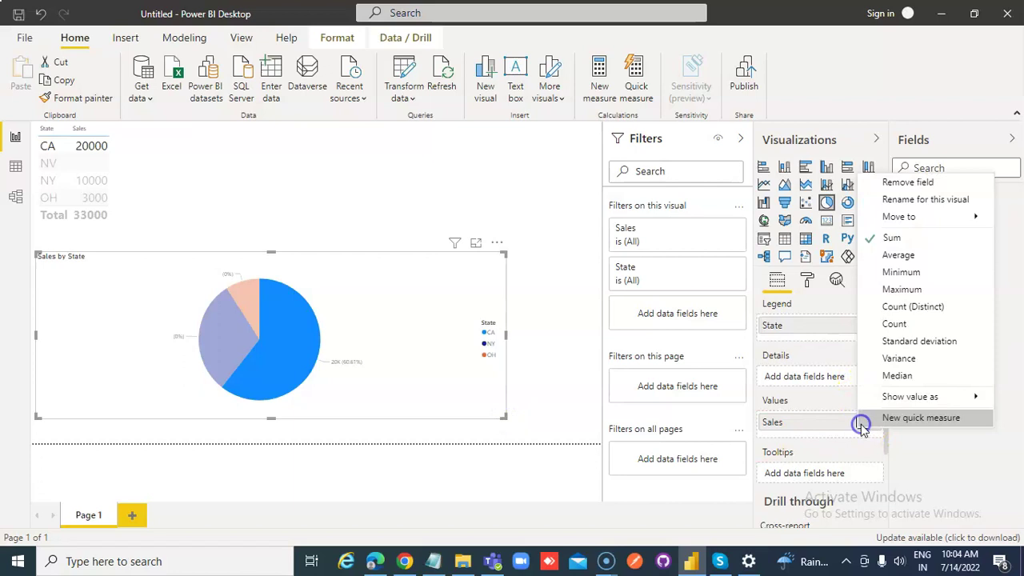
{"action": "mouse_move", "coordinate": [901, 404]}
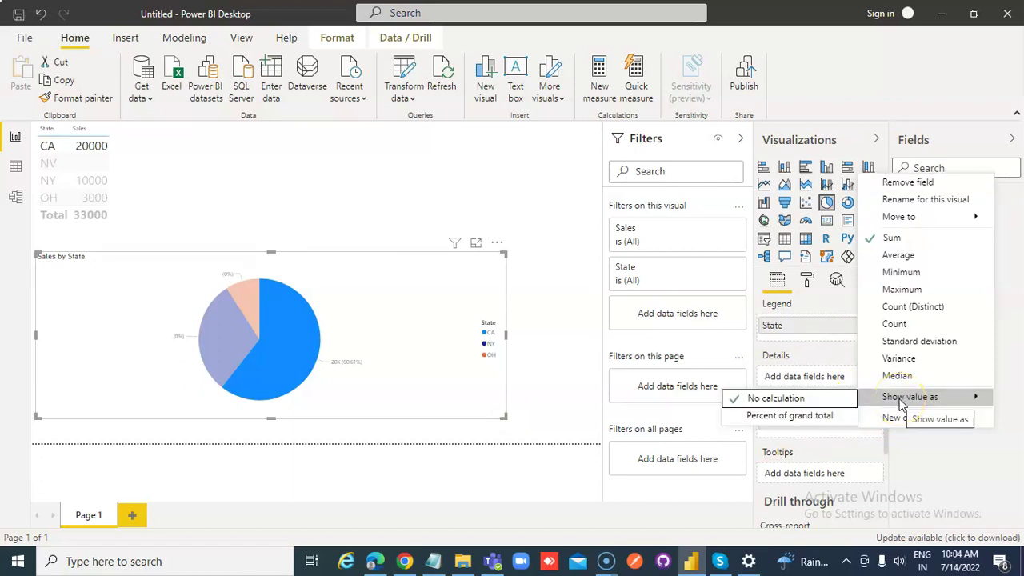
{"action": "left_click", "coordinate": [922, 446]}
{"action": "left_click", "coordinate": [861, 328]}
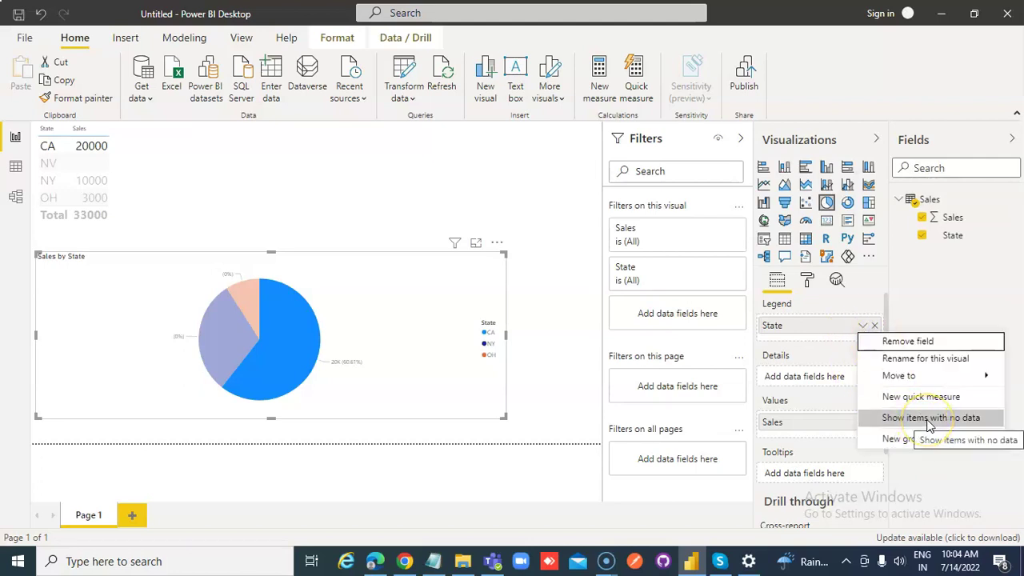
Show items with no data in the pie's State legend, then check the CA slice's 60.61% share
{"action": "left_click", "coordinate": [928, 419]}
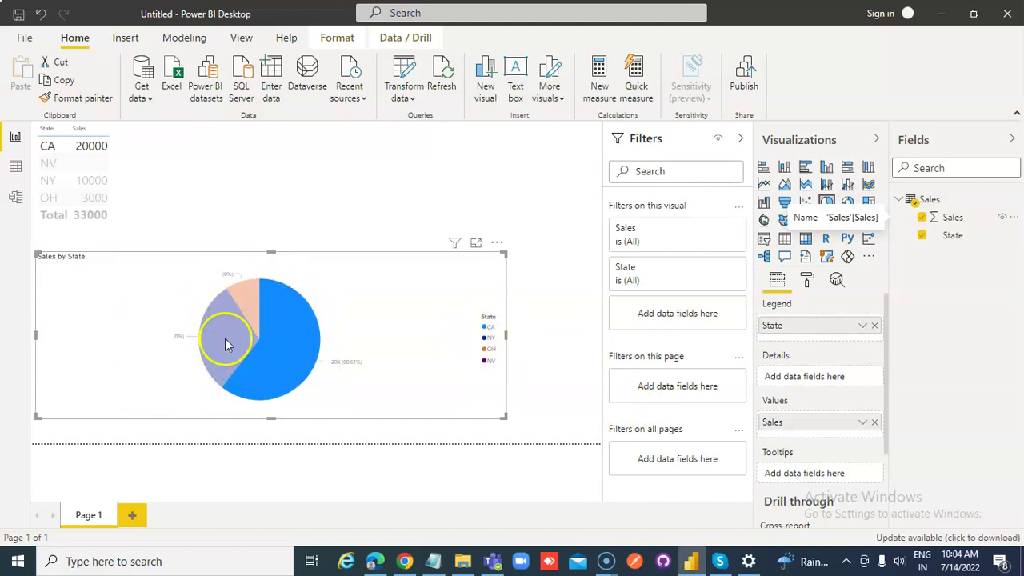
{"action": "mouse_move", "coordinate": [223, 356]}
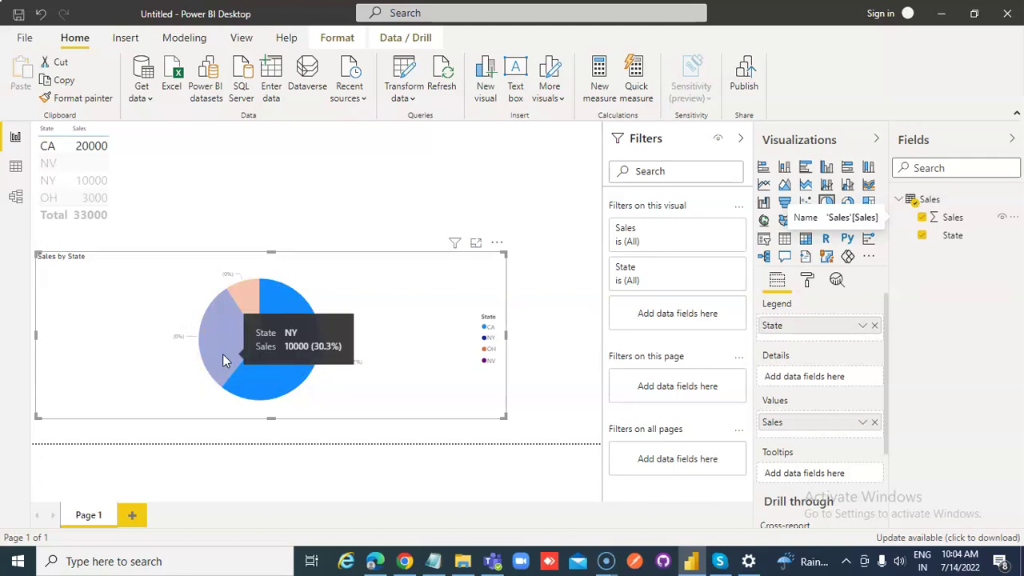
{"action": "left_click", "coordinate": [240, 331]}
{"action": "left_click", "coordinate": [269, 331]}
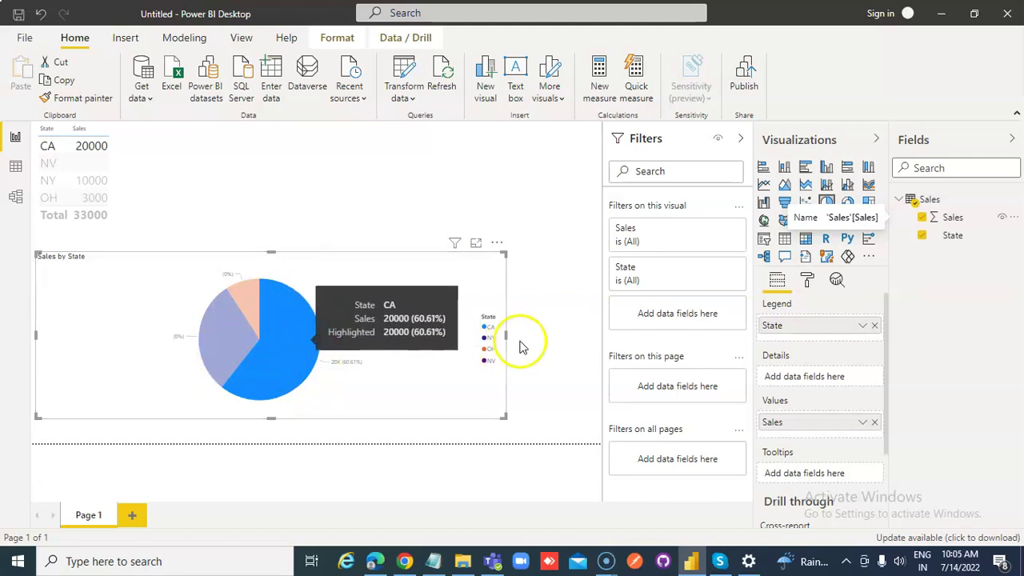
{"action": "left_click", "coordinate": [136, 322]}
{"action": "mouse_move", "coordinate": [234, 328]}
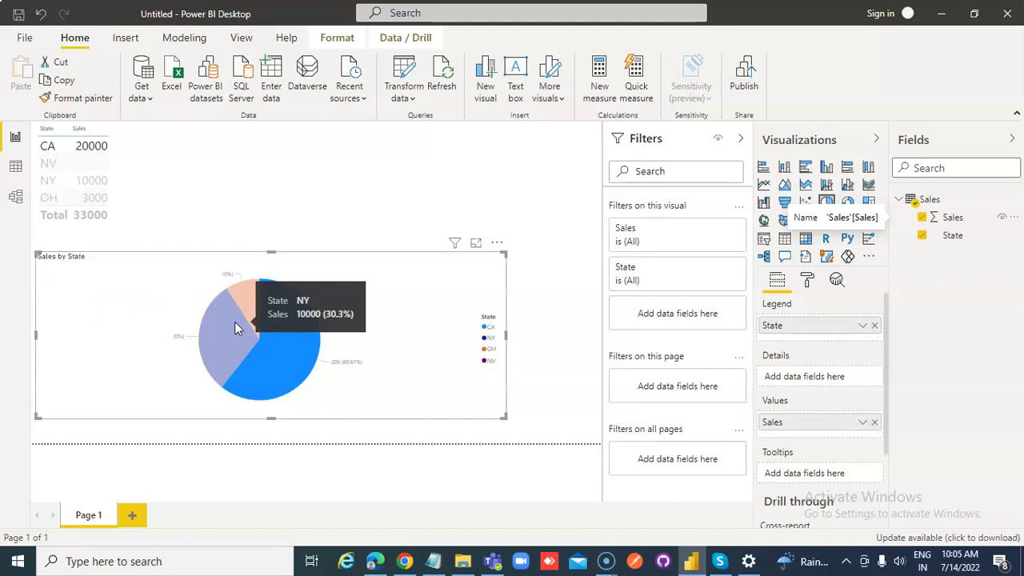
Add a clustered bar chart of Sales with State on the axis, widened leftward
{"action": "left_click", "coordinate": [805, 170]}
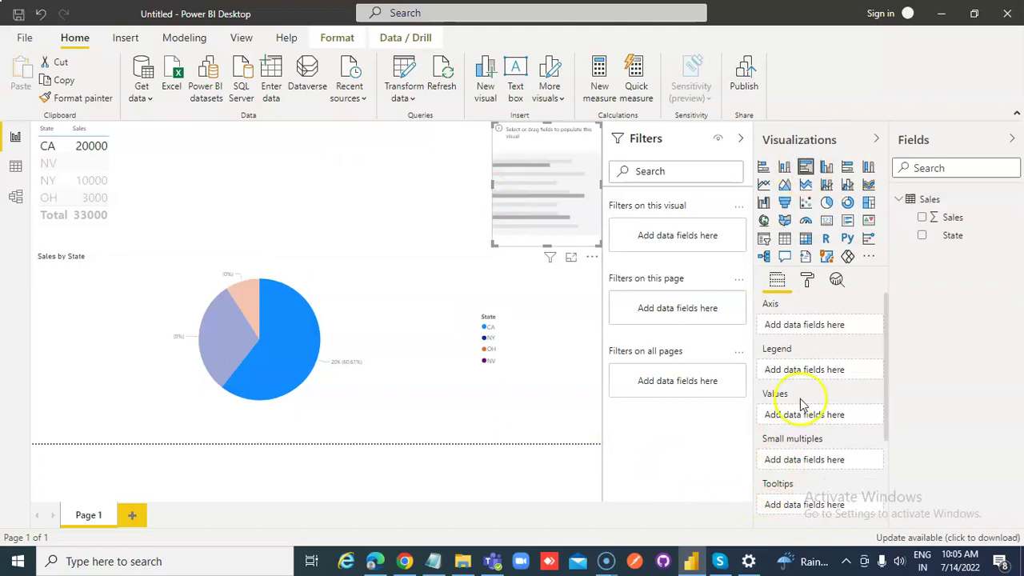
{"action": "left_click", "coordinate": [921, 217]}
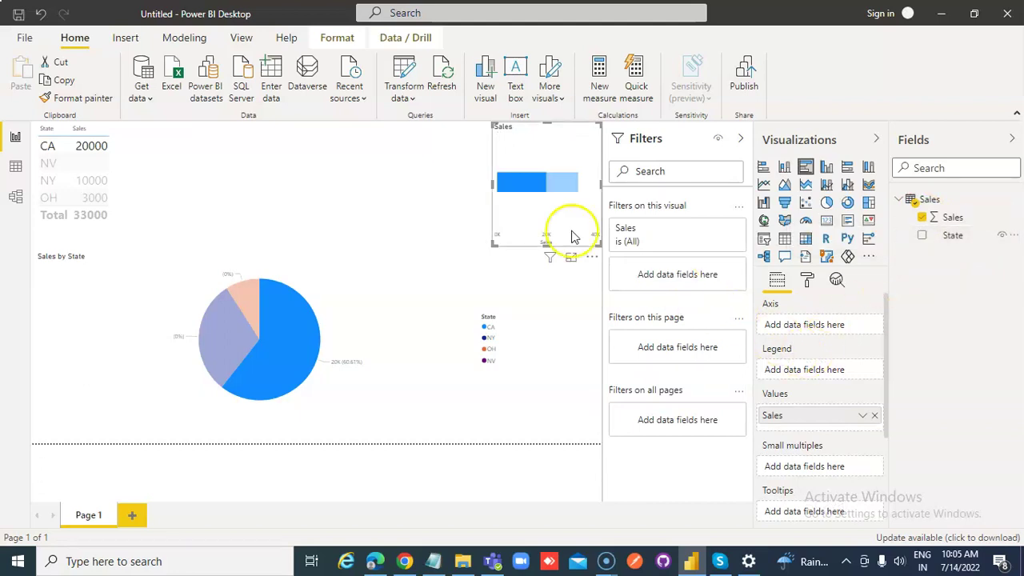
{"action": "left_click_drag", "start_coordinate": [493, 243], "coordinate": [189, 233]}
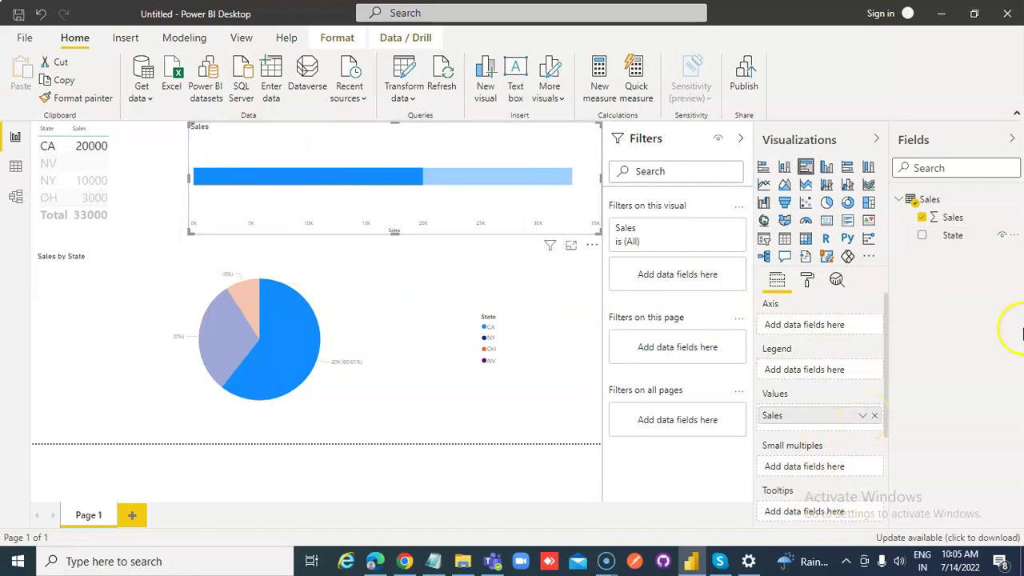
{"action": "left_click", "coordinate": [953, 237]}
{"action": "left_click_drag", "start_coordinate": [854, 343], "coordinate": [824, 325]}
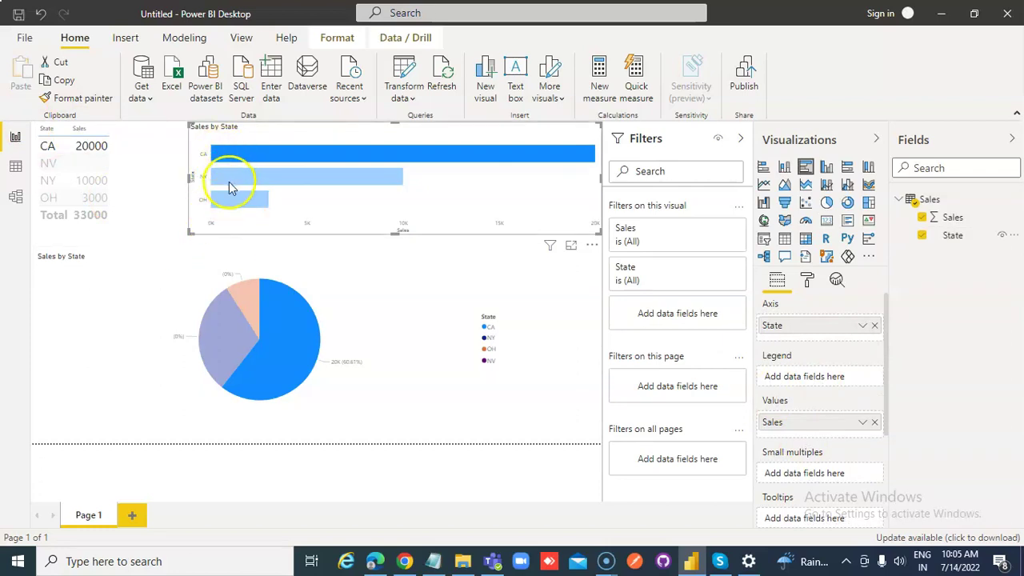
Show NV on the bar chart's State axis, then select NV in the table to cross-filter
{"action": "left_click", "coordinate": [863, 326]}
{"action": "left_click", "coordinate": [908, 420]}
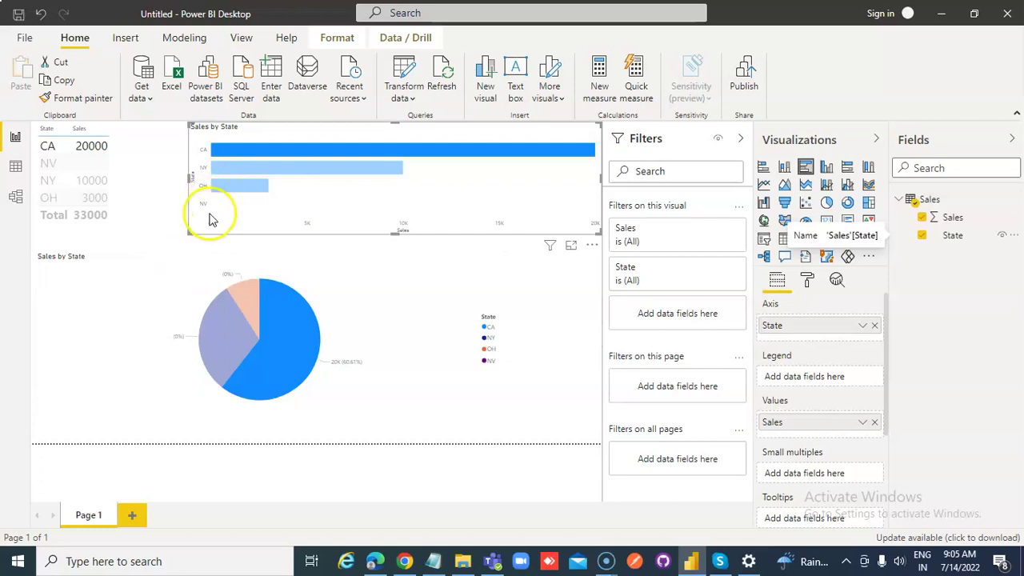
{"action": "left_click", "coordinate": [98, 163]}
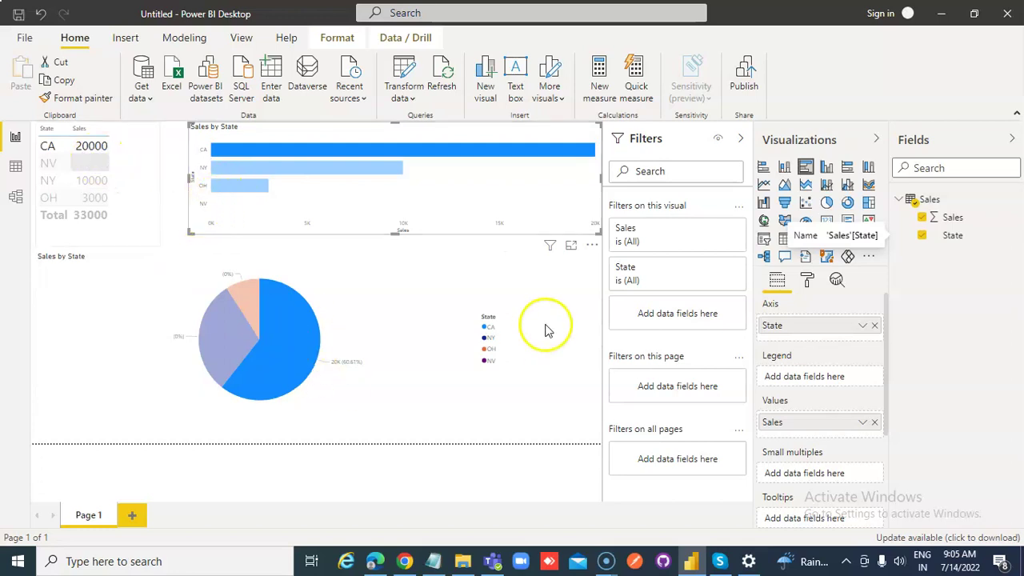